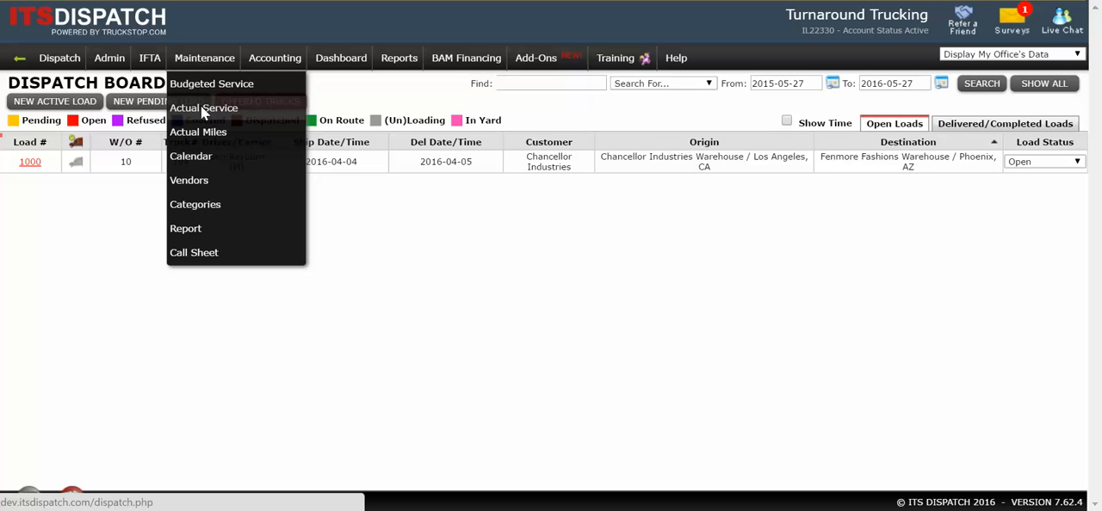
Open the Actual Service list from the Maintenance menu.
left_click(200, 106)
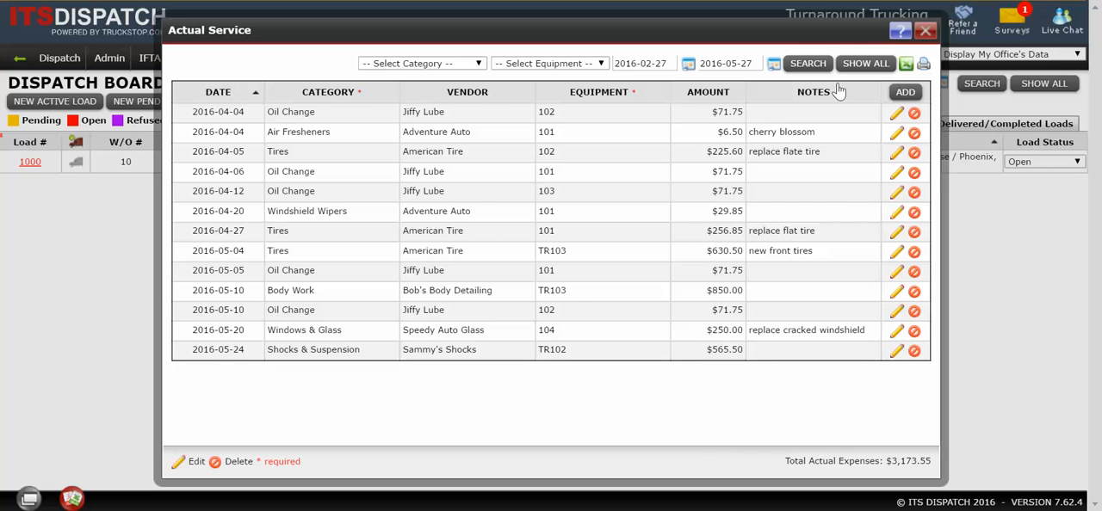
Add a new service row and set its date to 2016-04-22 via the calendar.
left_click(905, 92)
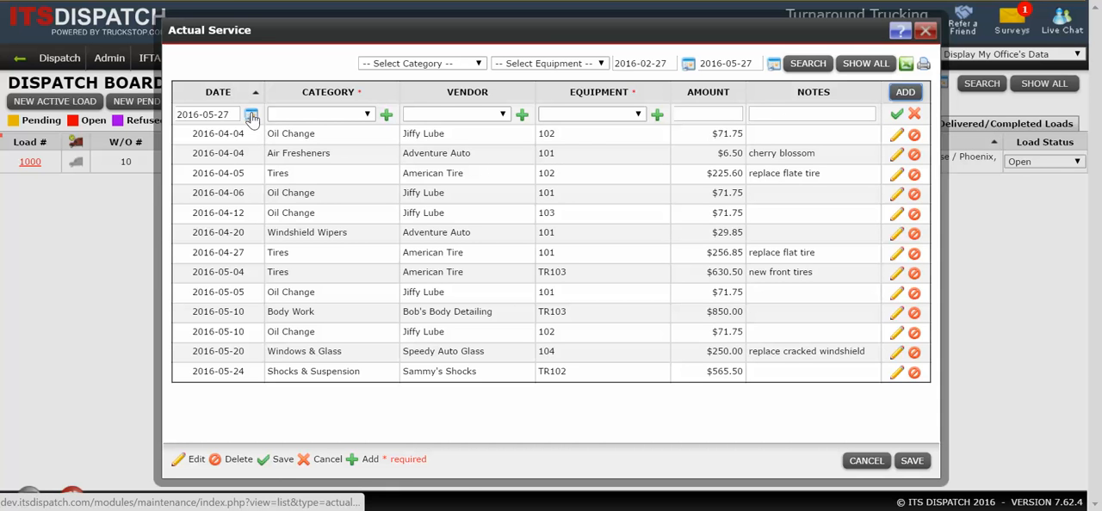
left_click(252, 114)
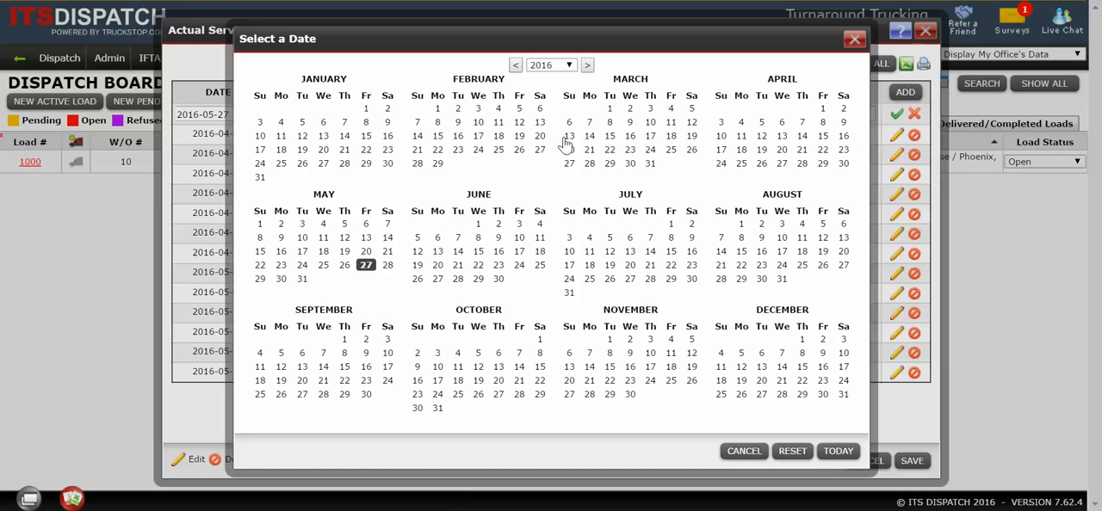
left_click(823, 150)
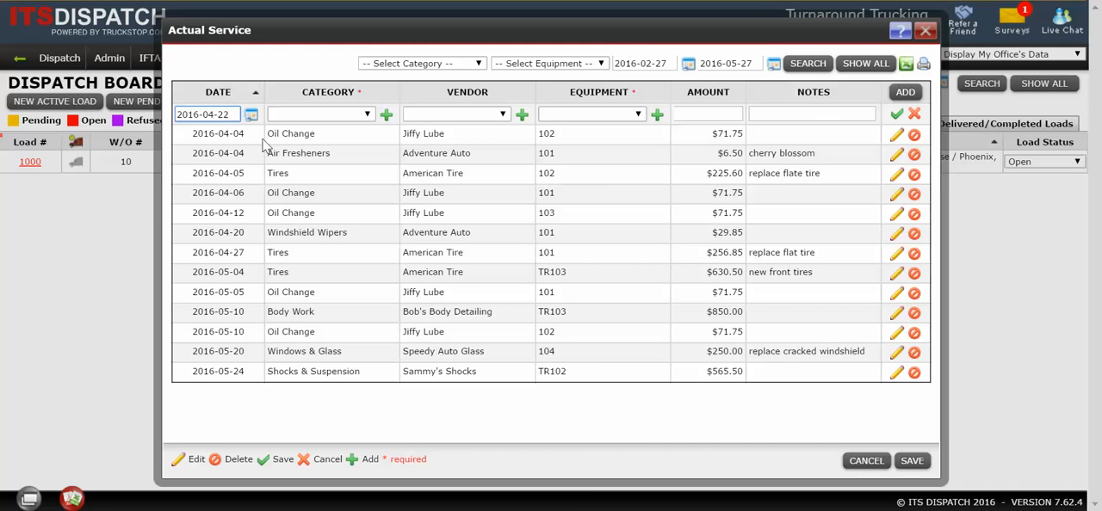
Choose category Windows & Glass, vendor Speedy Auto Glass and equipment truck 103 for the new row.
left_click(367, 114)
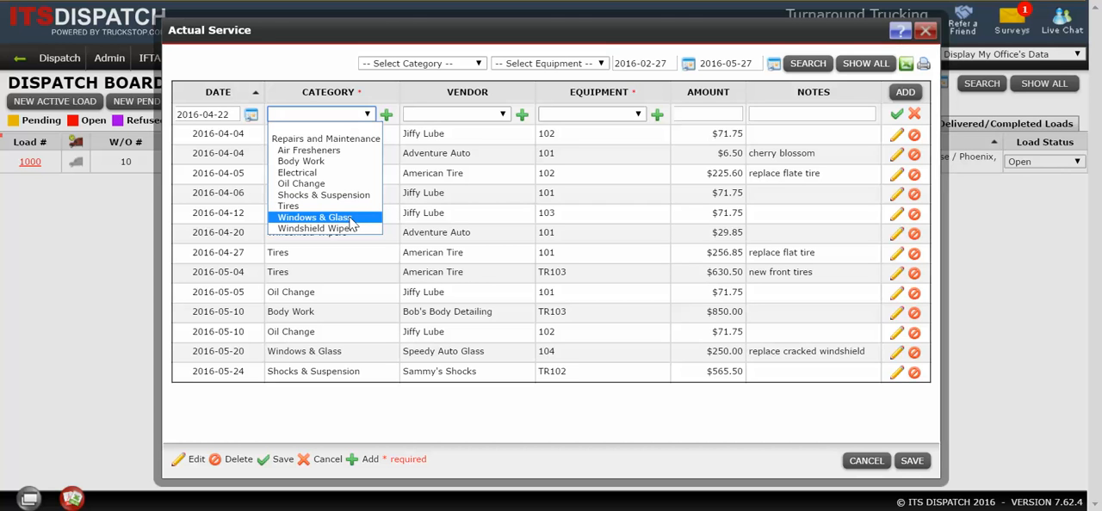
left_click(350, 221)
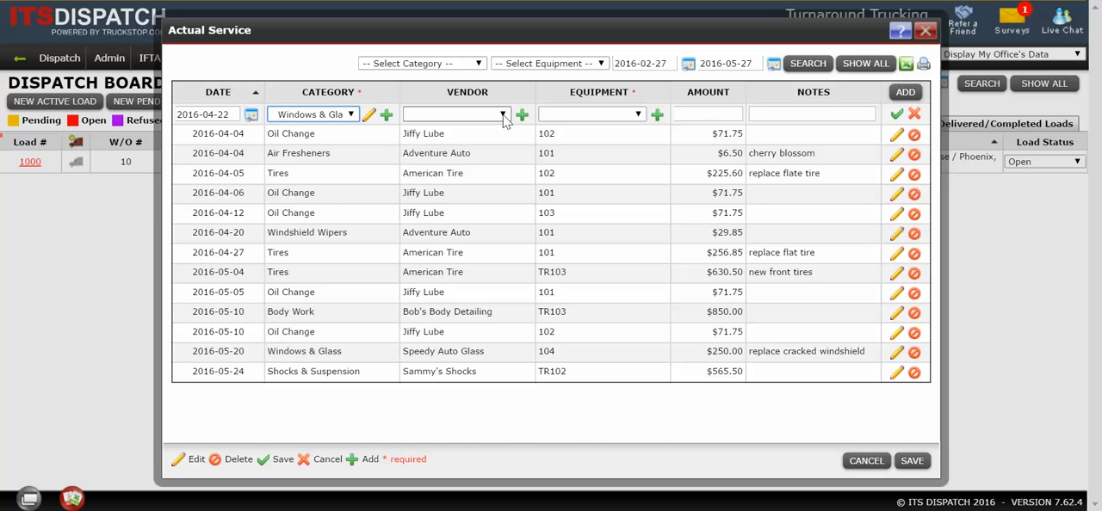
left_click(503, 114)
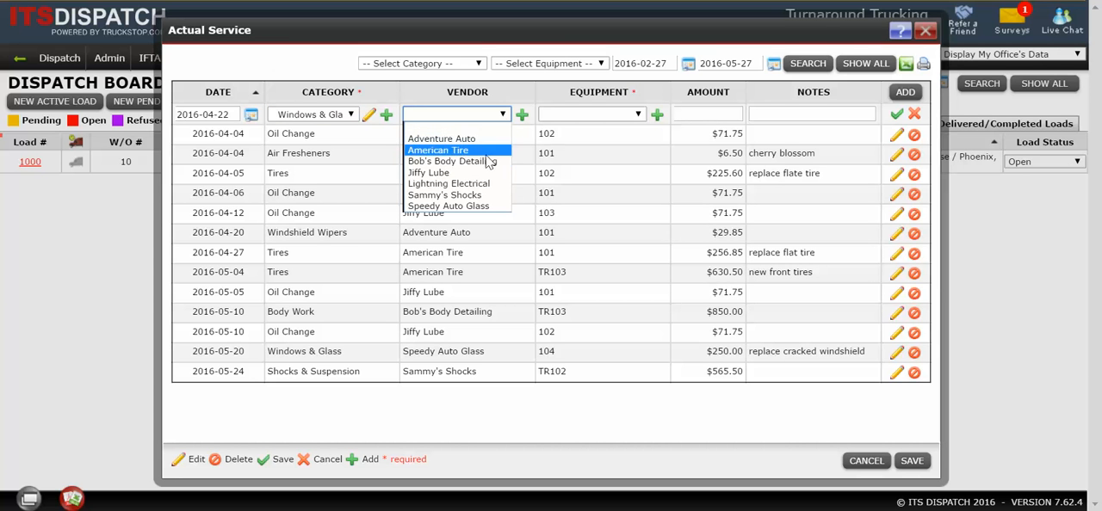
left_click(468, 207)
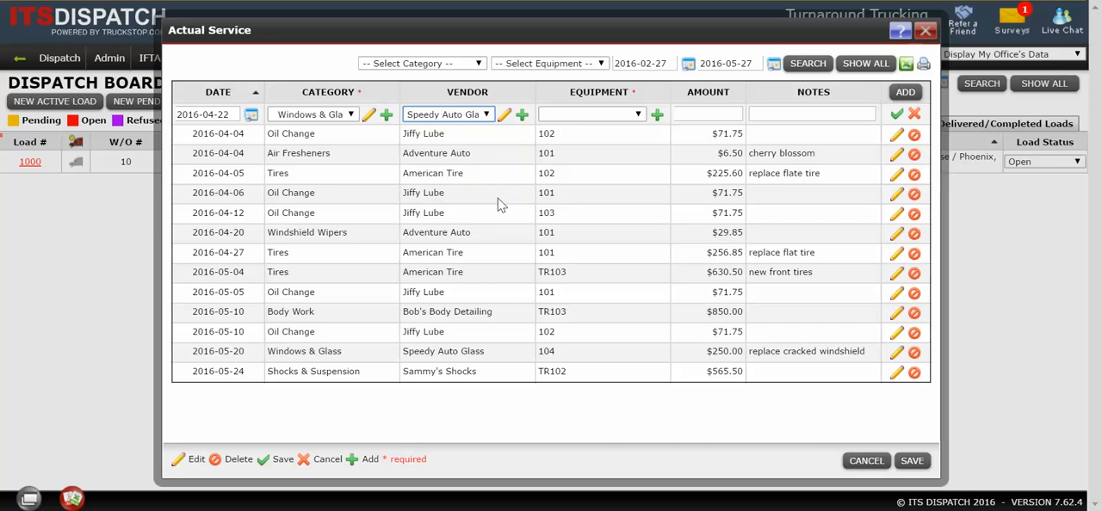
left_click(637, 115)
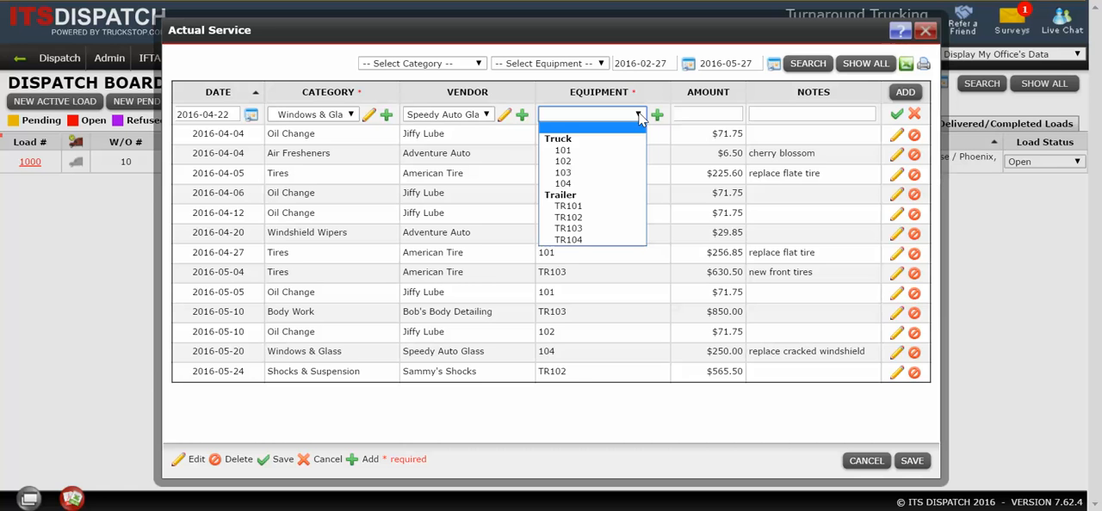
left_click(592, 175)
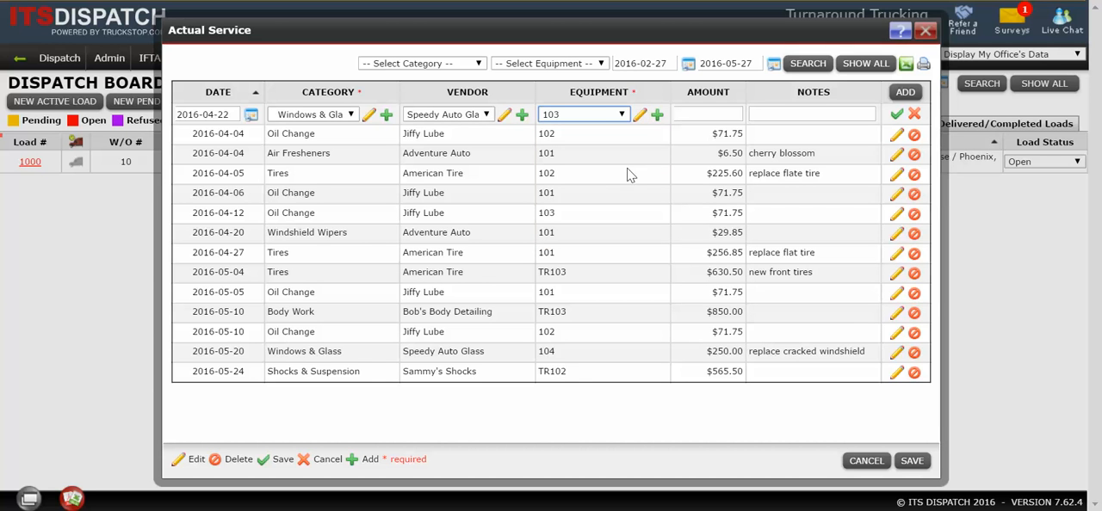
Enter amount 226.45 and note 'replace chipped windshield' on the new row.
left_click(701, 113)
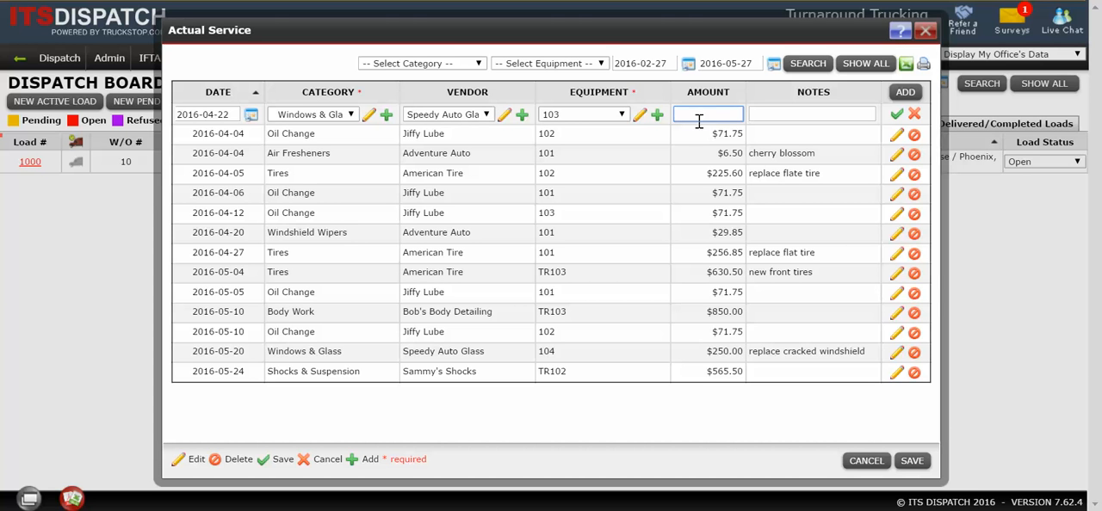
type("226.4")
type("5")
left_click(779, 113)
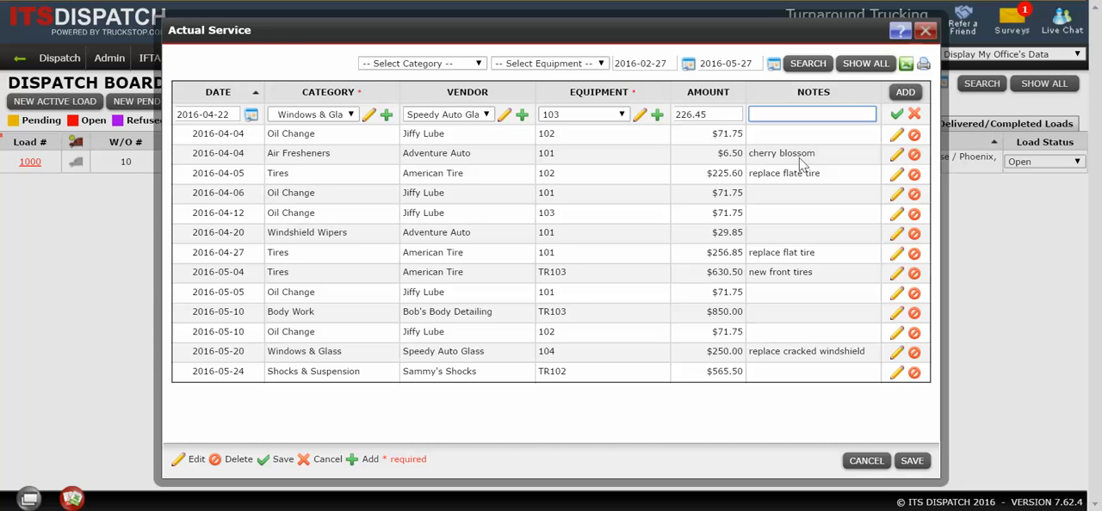
type("replace")
type(" chipped wind")
type("shield")
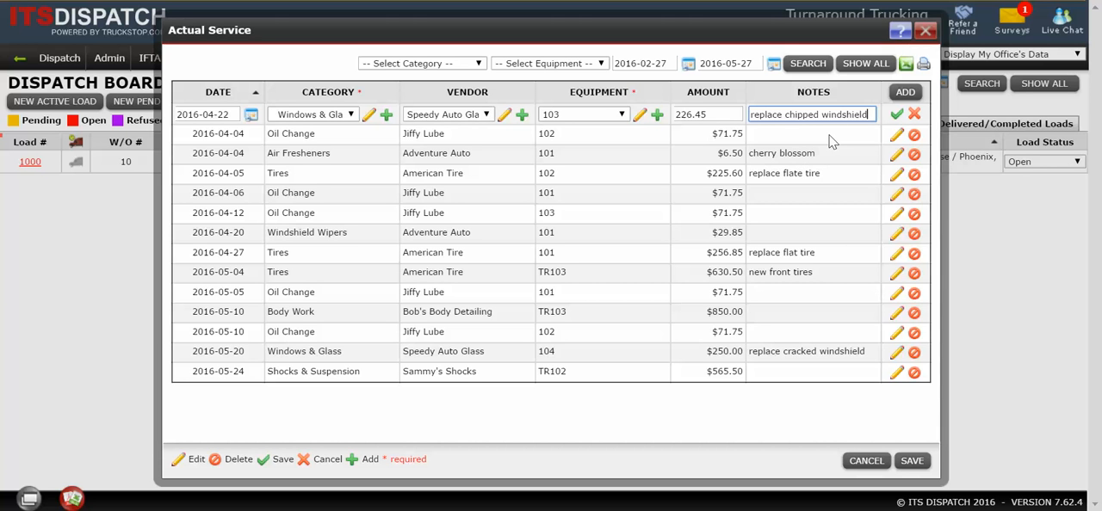
Save the 2016-04-22 Windows & Glass record, bringing total expenses to $3,400.00.
left_click(897, 114)
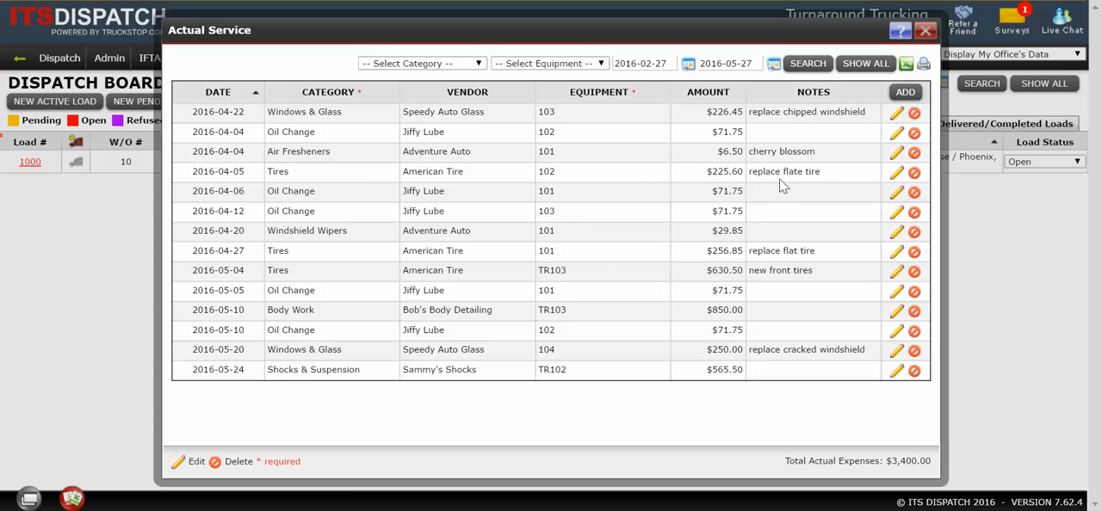
Edit the American Tire truck 102 record to amount 235.75 and date 2016-04-07.
left_click(896, 171)
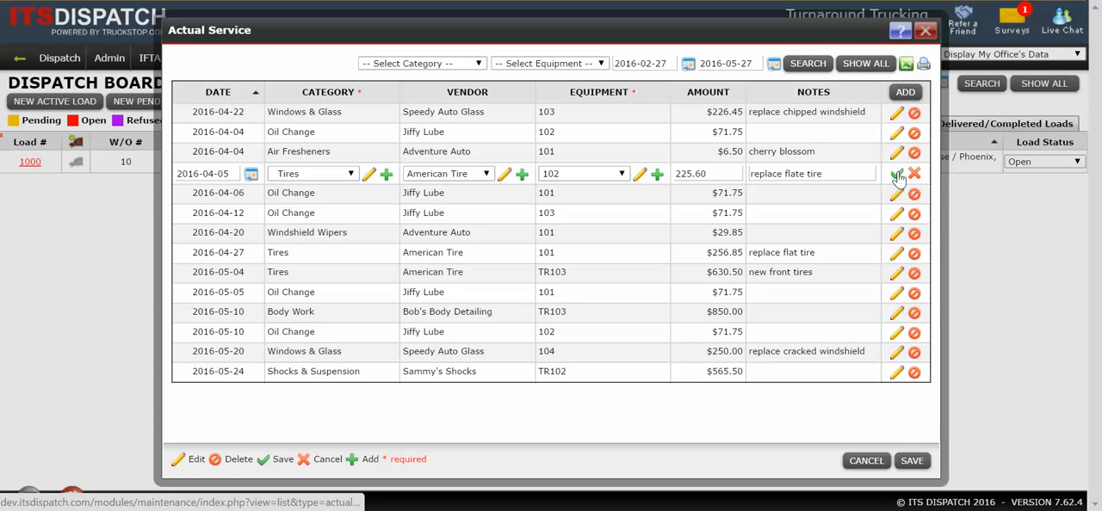
left_click_drag(726, 173, 674, 174)
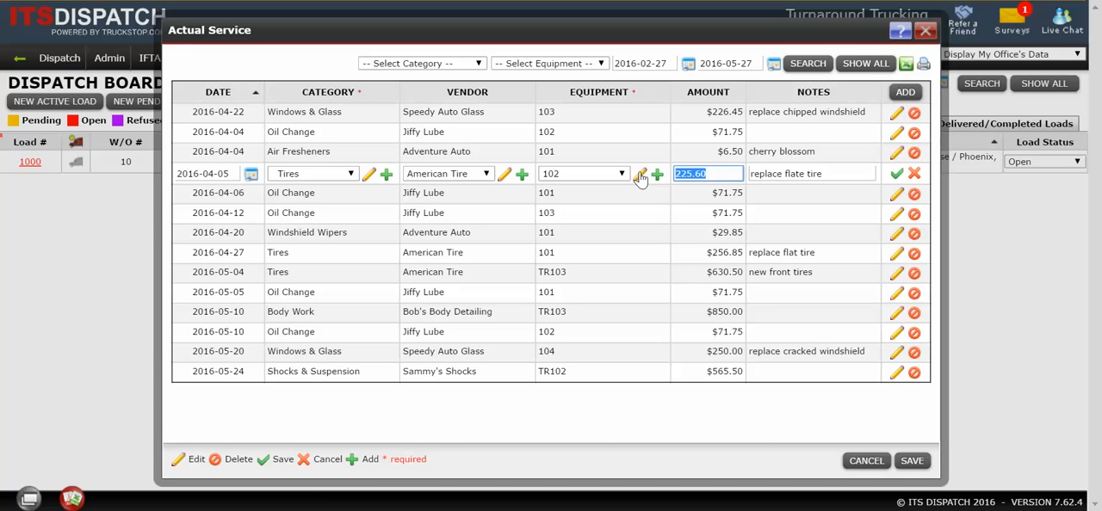
type("235.")
type("75")
left_click(251, 175)
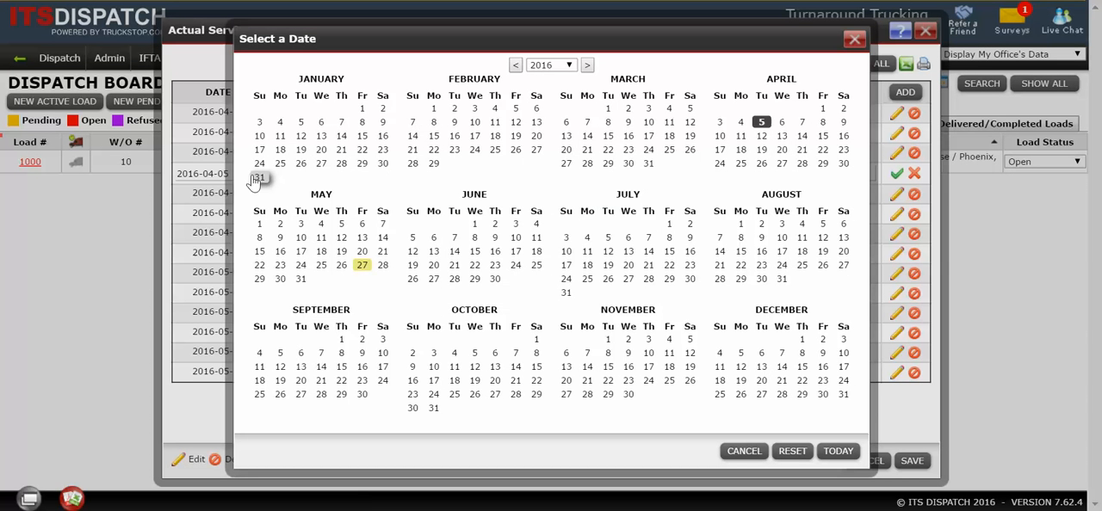
left_click(801, 122)
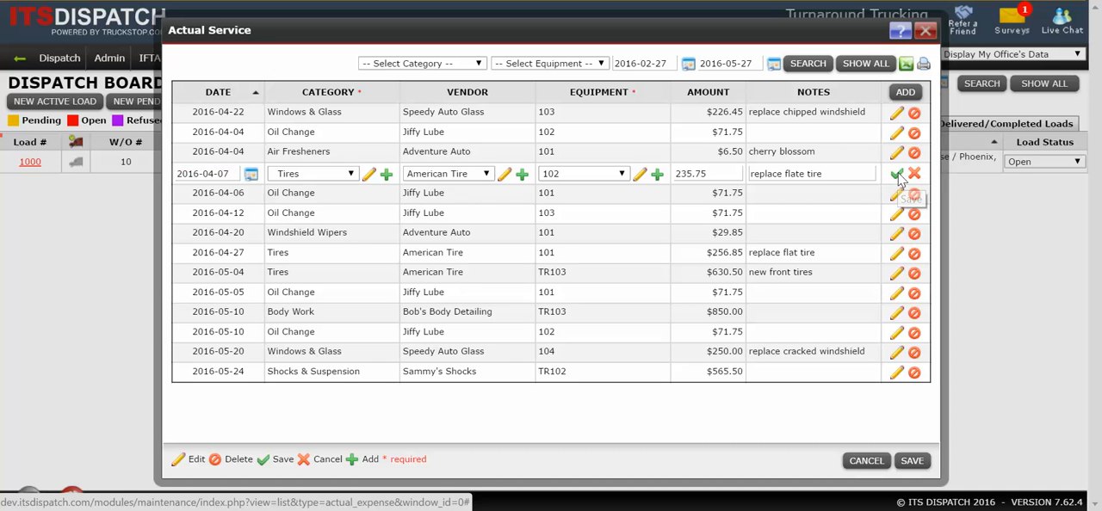
Save the edited Tires record, bringing total expenses to $3,410.15.
left_click(897, 176)
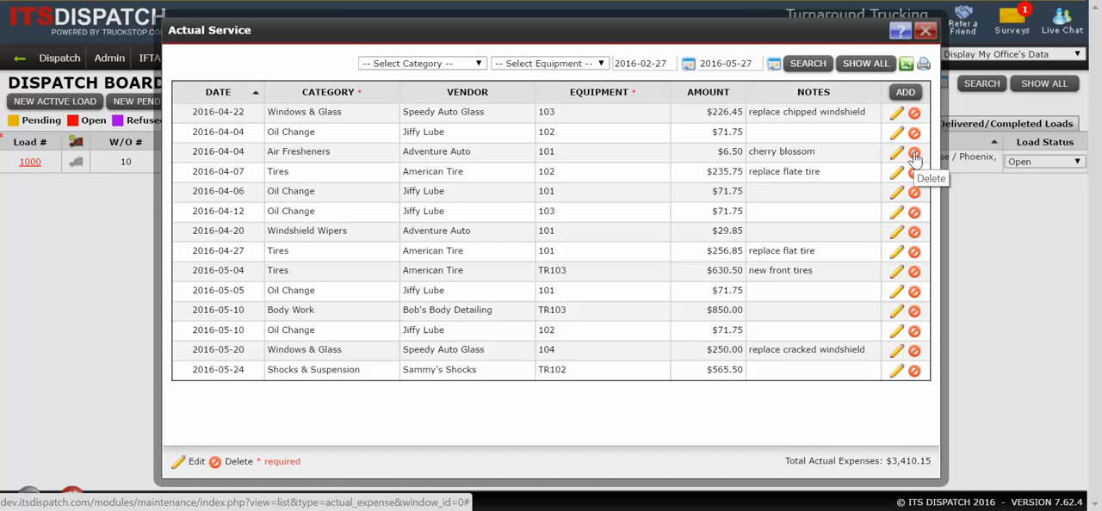
Delete the 2016-04-04 Air Fresheners entry and confirm, dropping the total to $3,403.65.
left_click(914, 153)
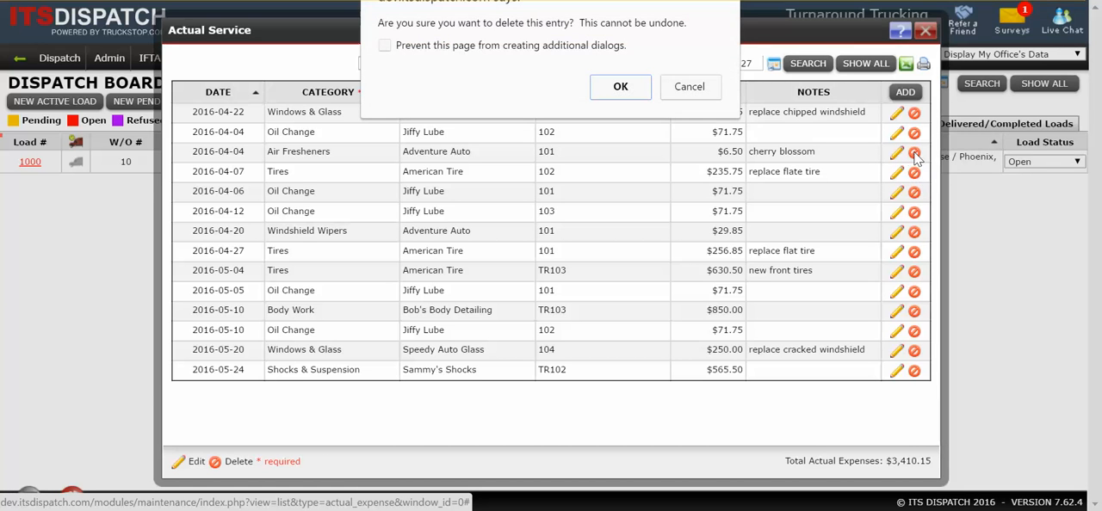
left_click(619, 87)
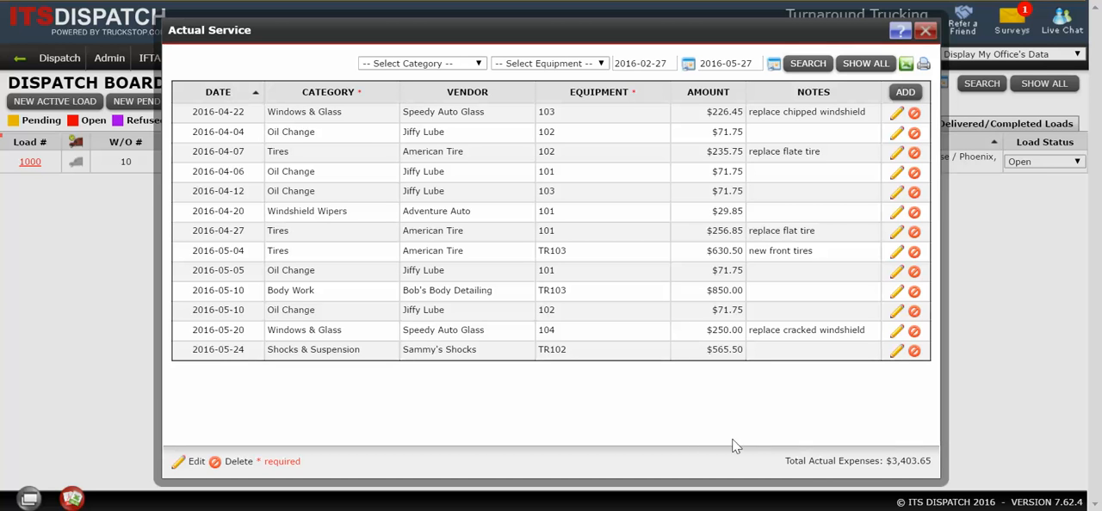
Sort the service list by Date, Category and Vendor, toggling ascending and descending order.
left_click(249, 89)
left_click(215, 95)
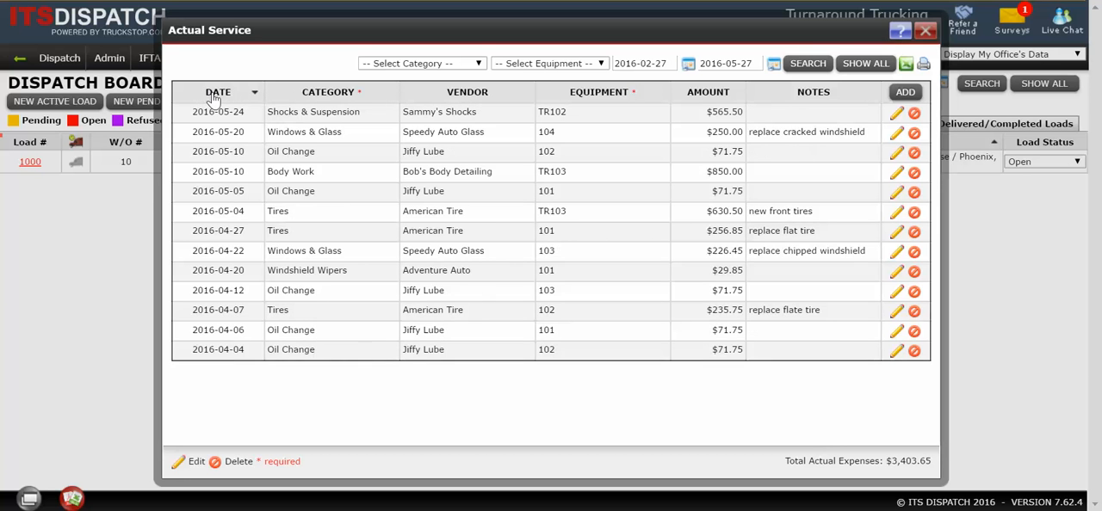
left_click(214, 95)
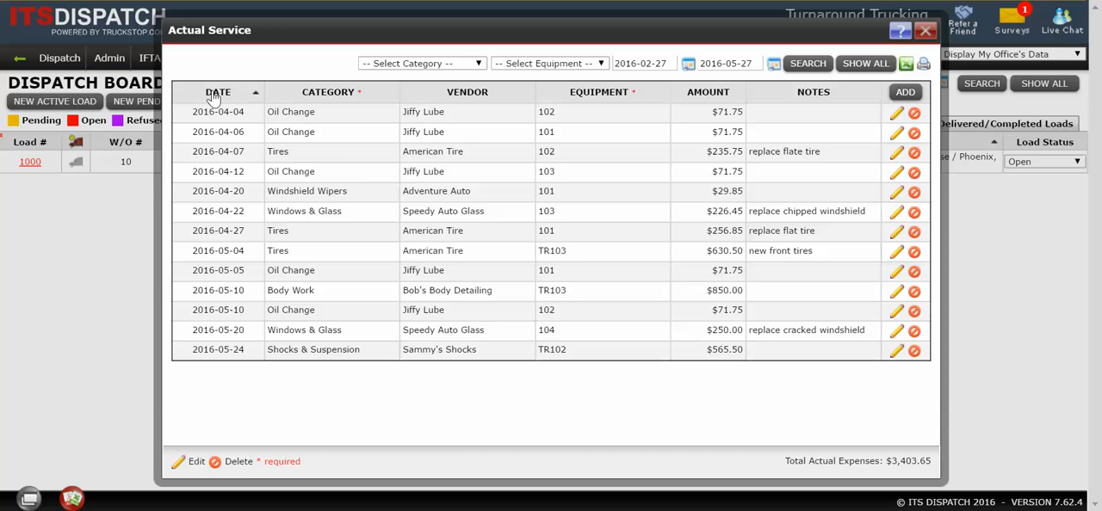
left_click(335, 95)
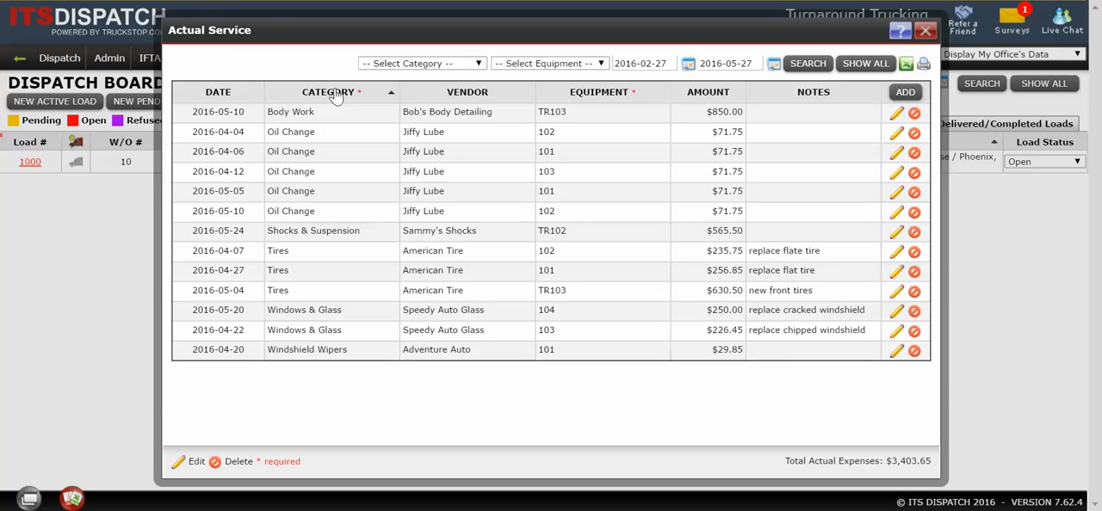
left_click(334, 95)
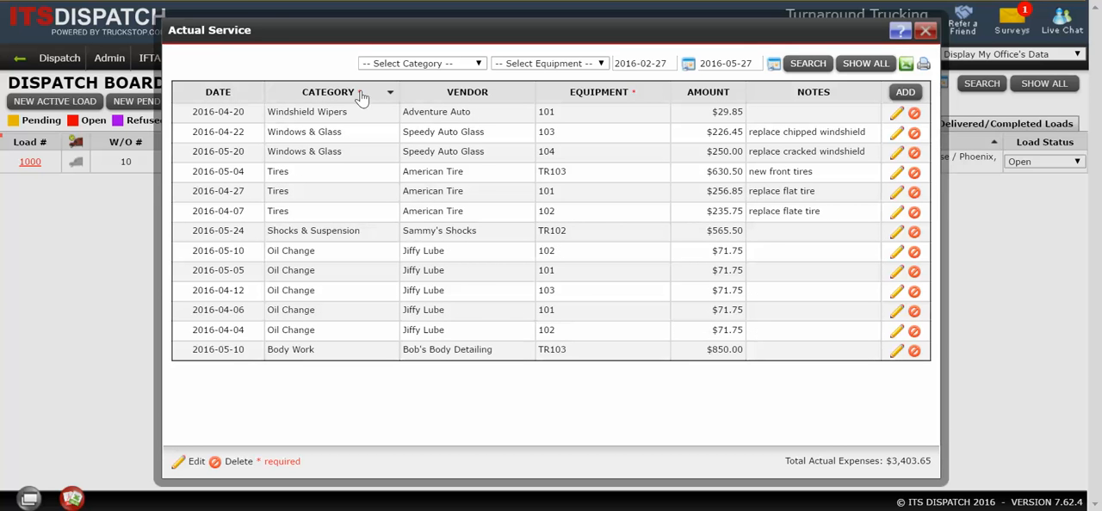
left_click(467, 95)
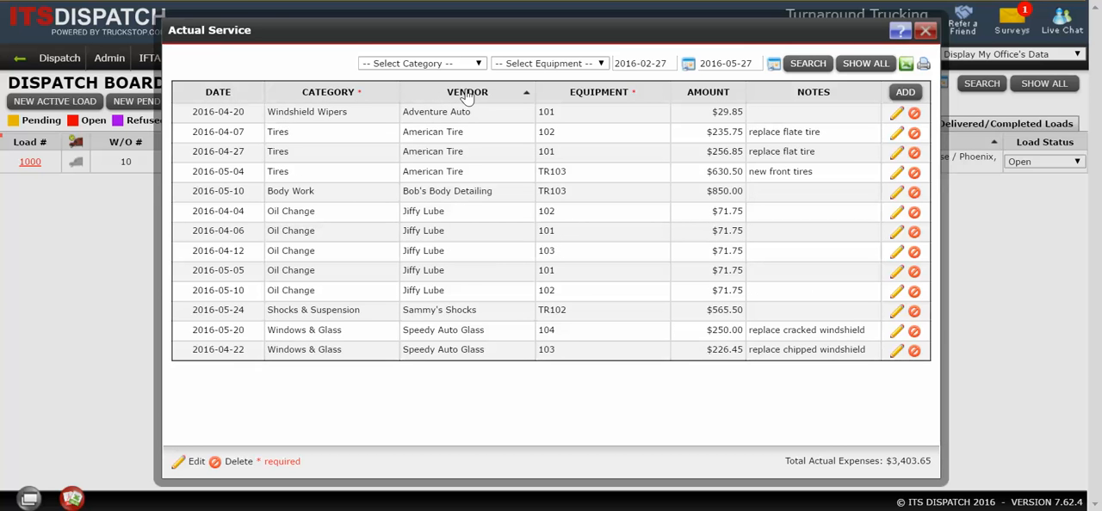
left_click(468, 95)
Sort by Equipment, Amount and Notes both ways, then restore the full list in date order with SHOW ALL.
left_click(594, 93)
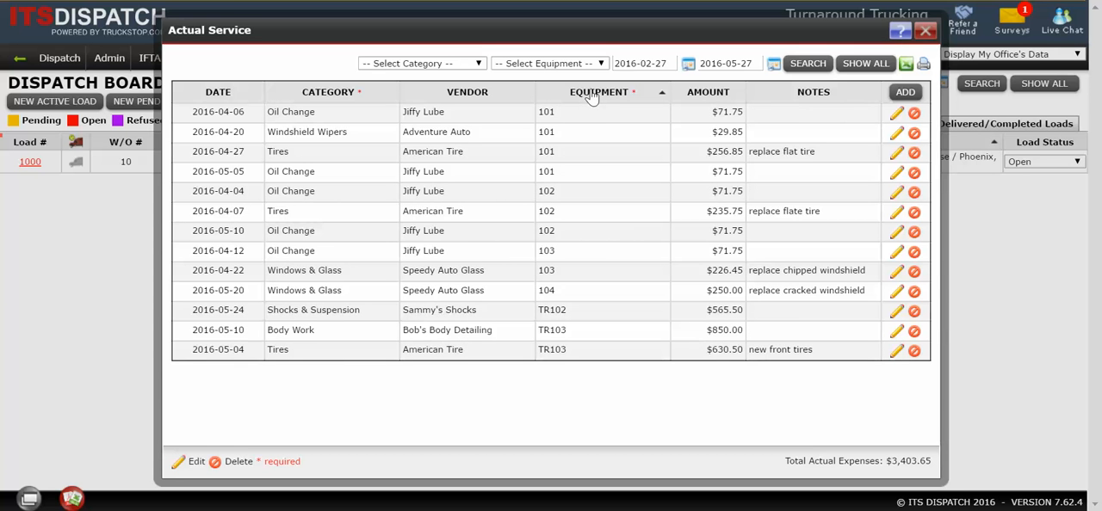
left_click(592, 95)
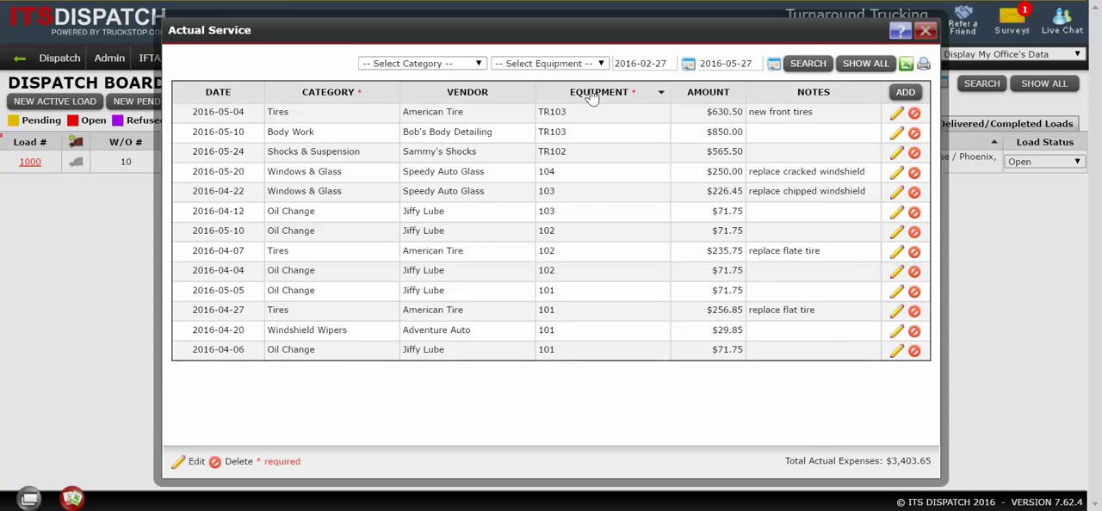
left_click(705, 95)
left_click(704, 96)
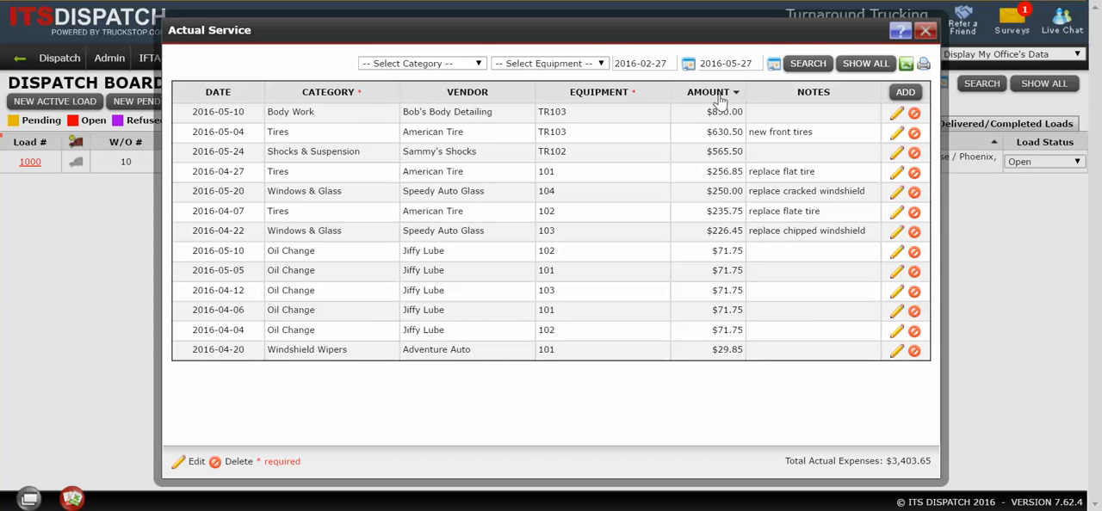
left_click(813, 97)
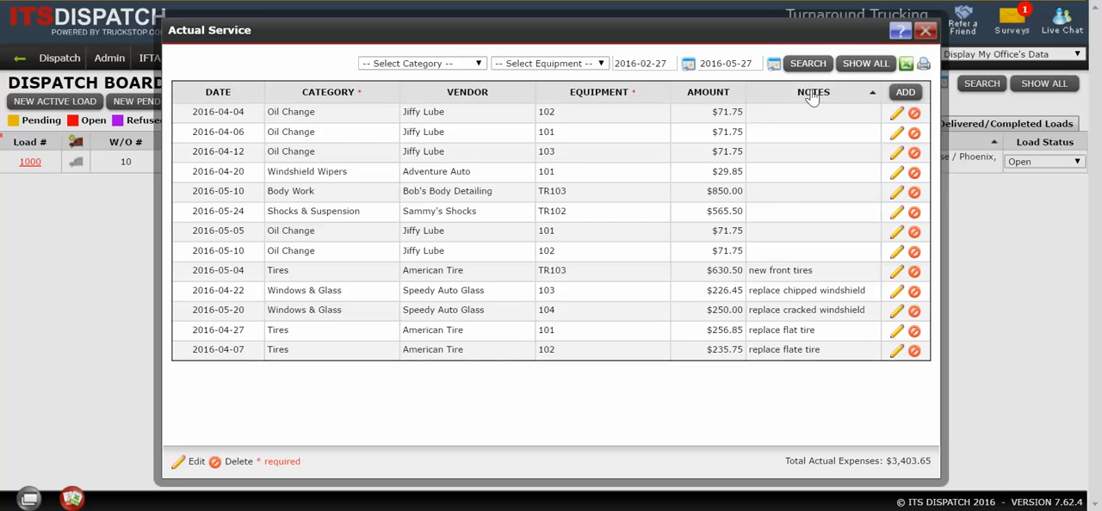
left_click(813, 95)
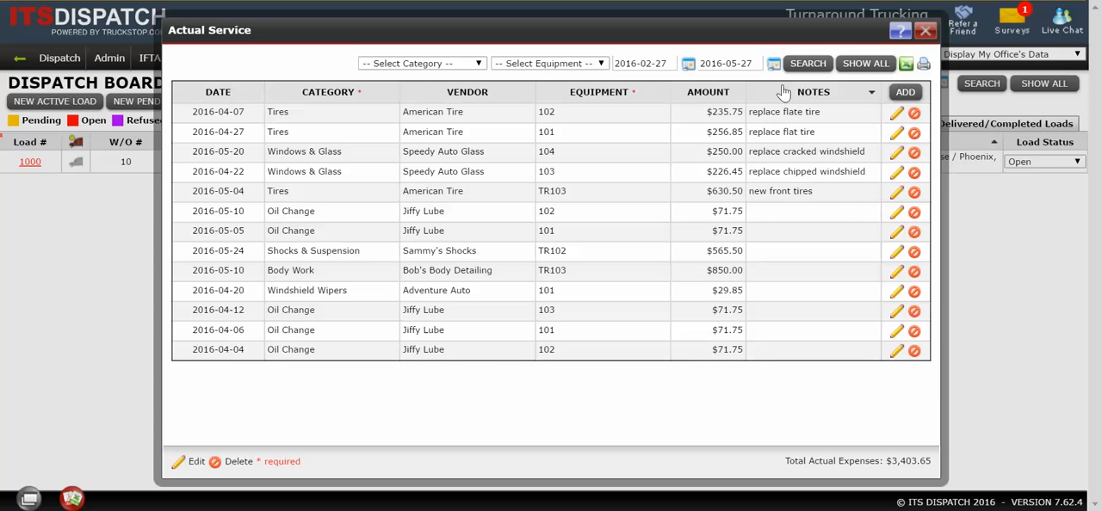
left_click(865, 64)
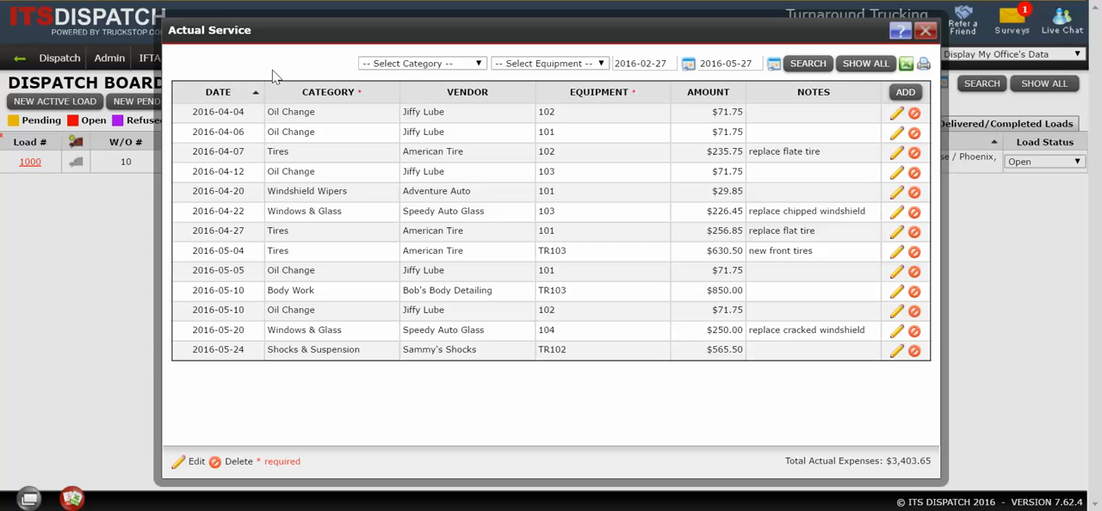
Filter the list by category, trying Oil Change then settling on Tires.
left_click(478, 64)
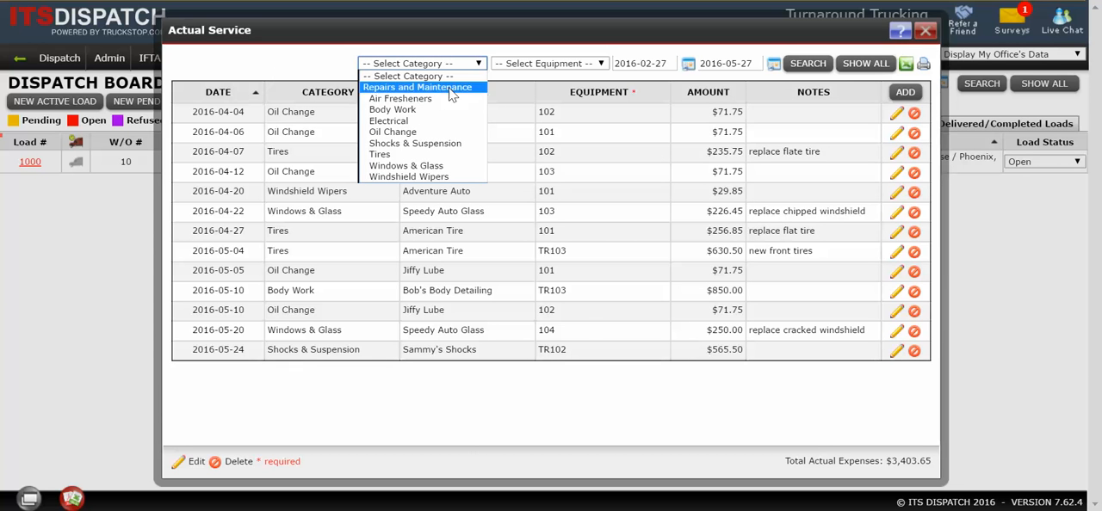
left_click(392, 131)
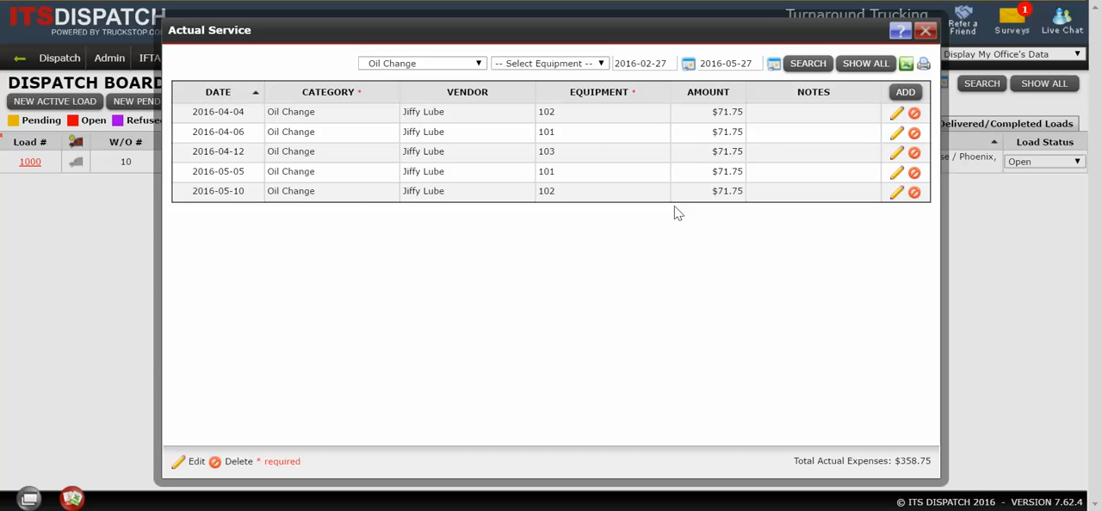
left_click(478, 64)
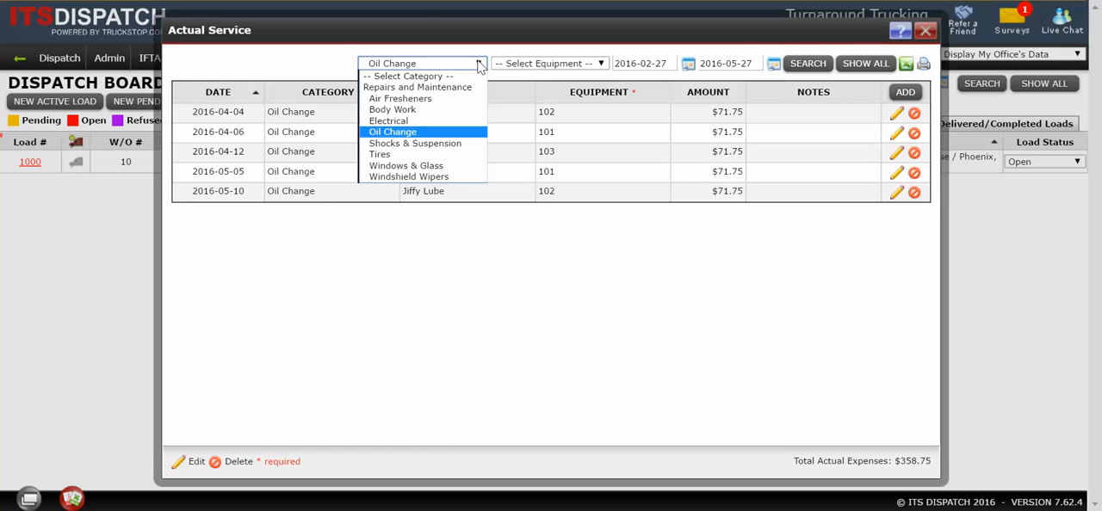
left_click(380, 154)
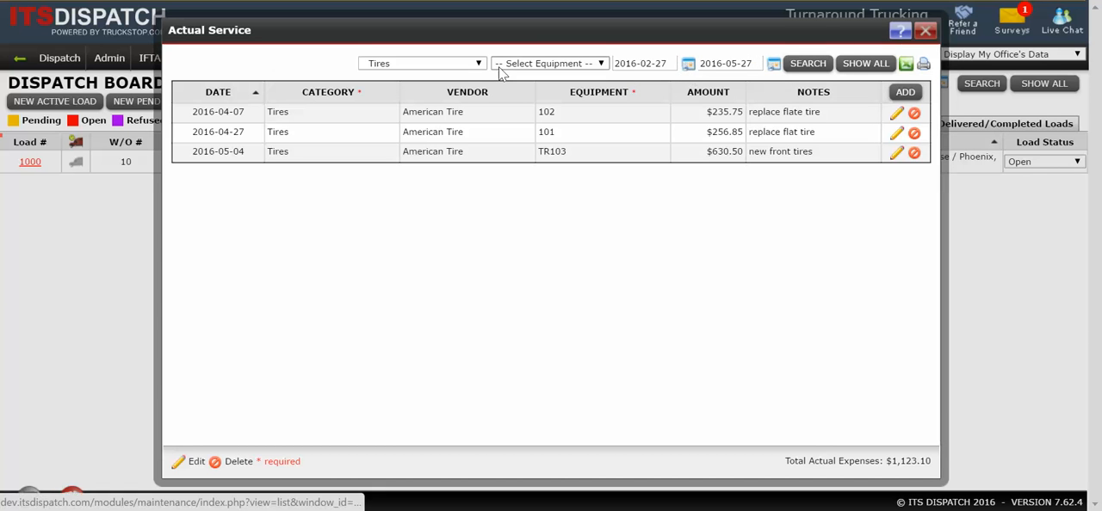
Set the date range 2016-04-01 to 2016-04-30 and search, leaving two Tires rows totalling $492.60.
left_click(687, 63)
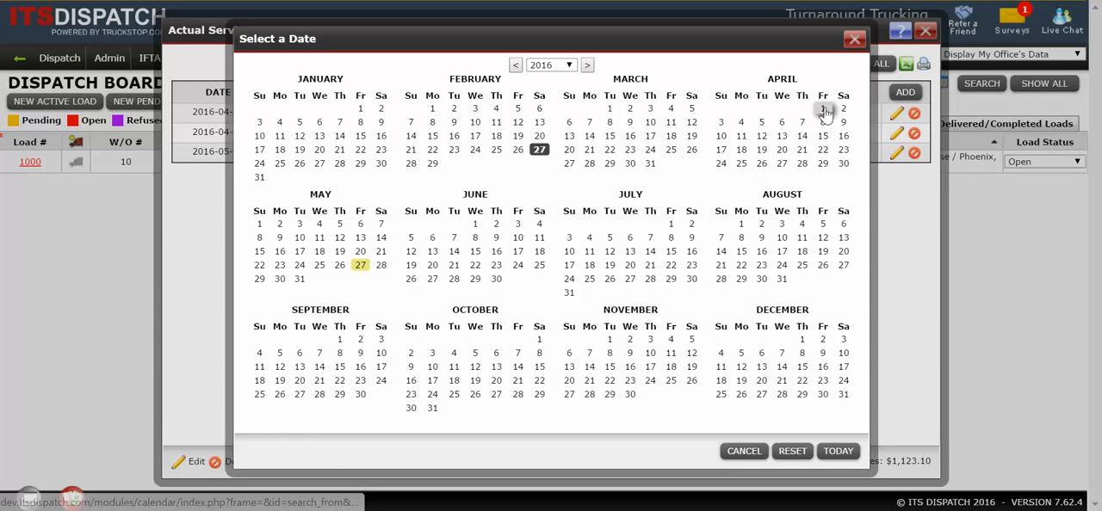
left_click(822, 109)
left_click(774, 63)
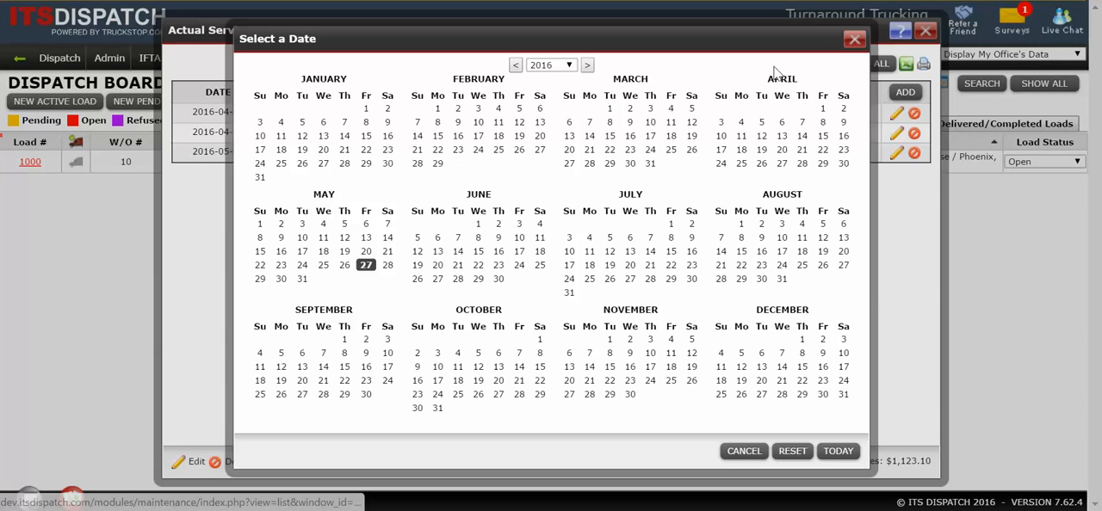
left_click(842, 162)
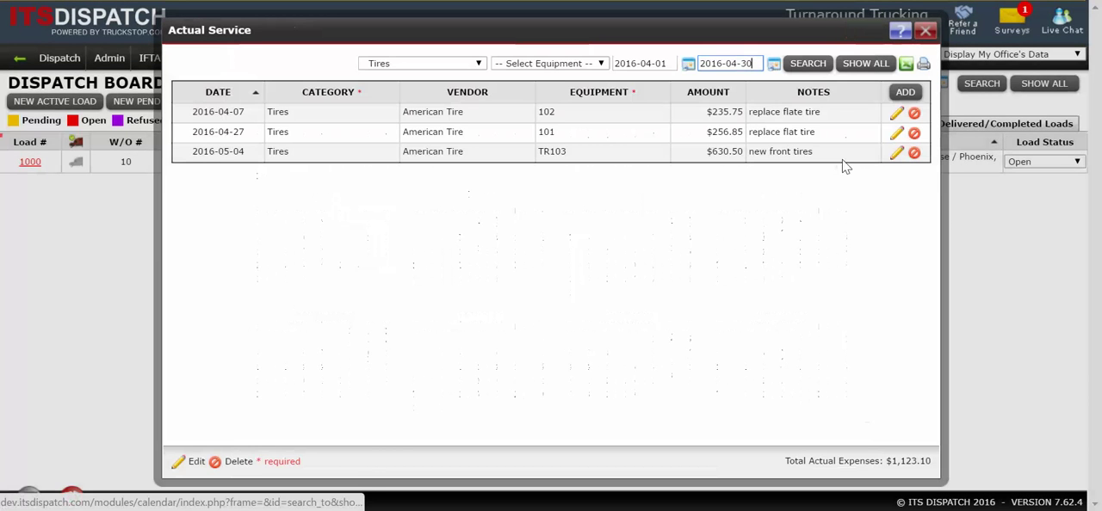
left_click(808, 64)
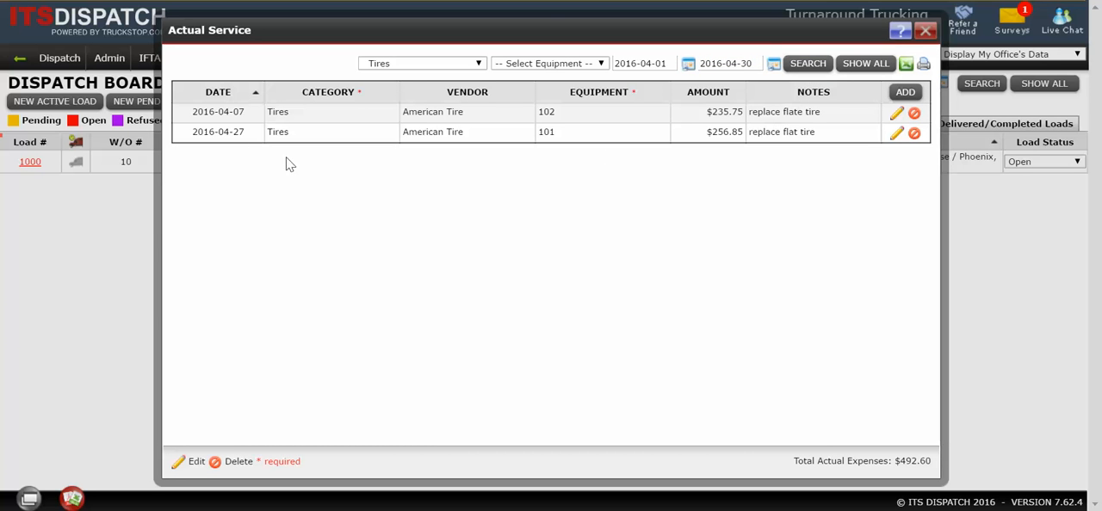
Filter the service list to truck 101 only, with the category filter cleared.
left_click(602, 65)
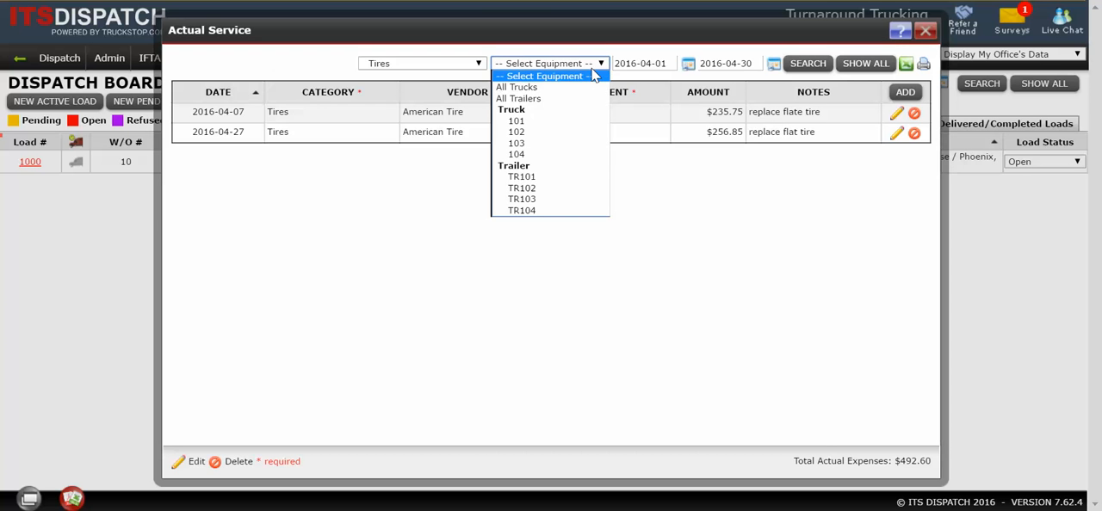
left_click(533, 121)
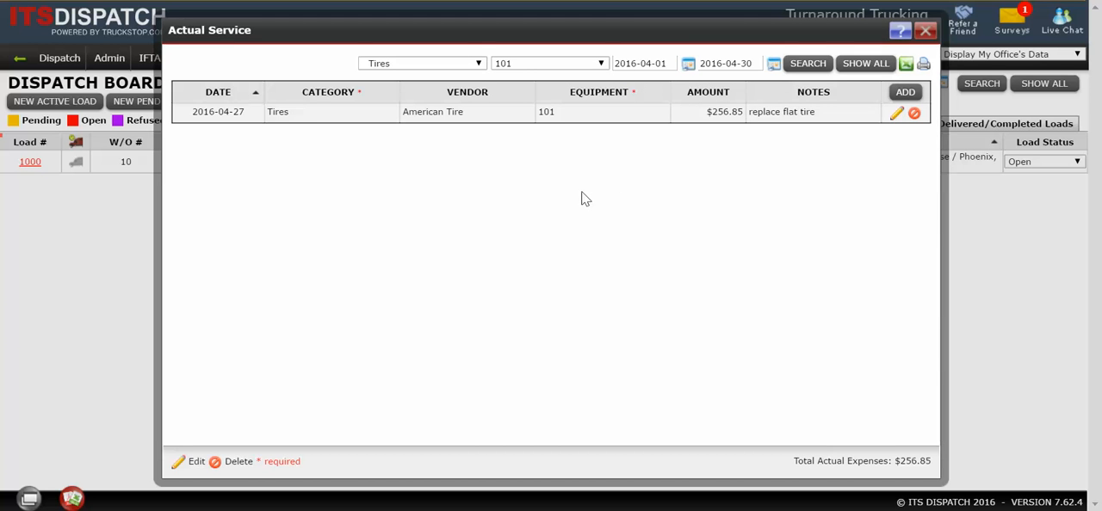
left_click(479, 64)
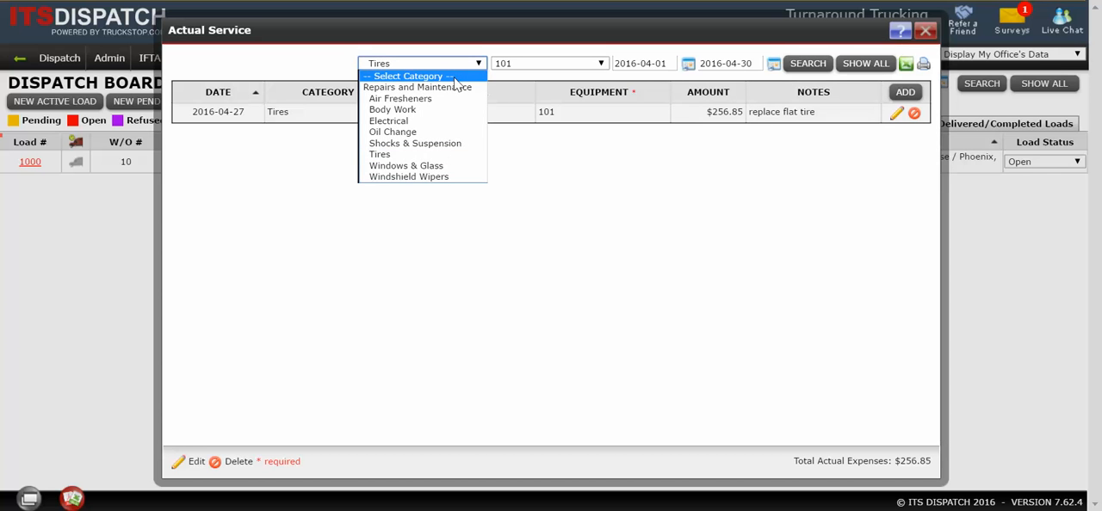
left_click(456, 77)
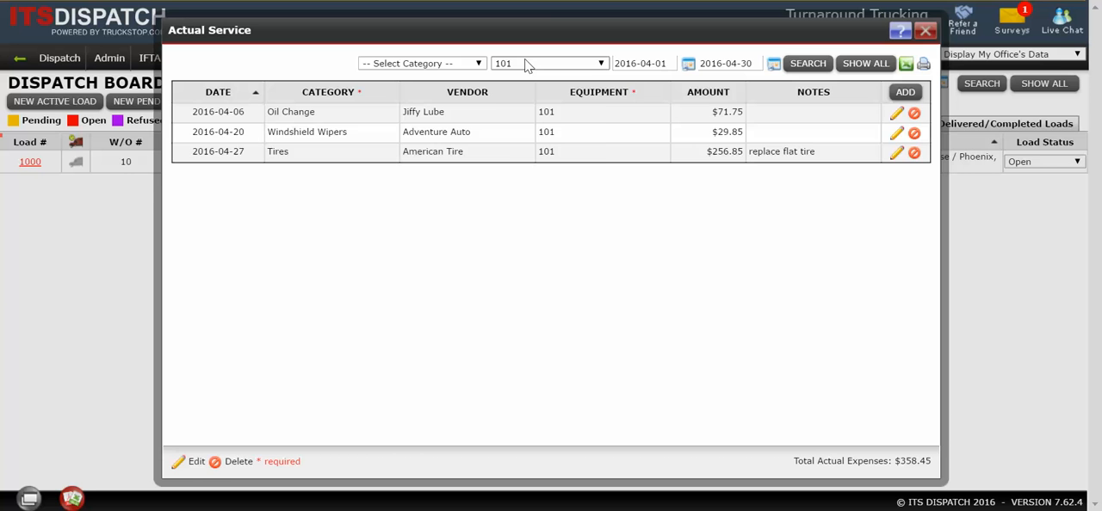
Clear the equipment filter and show only Oil Change services for April.
left_click(601, 63)
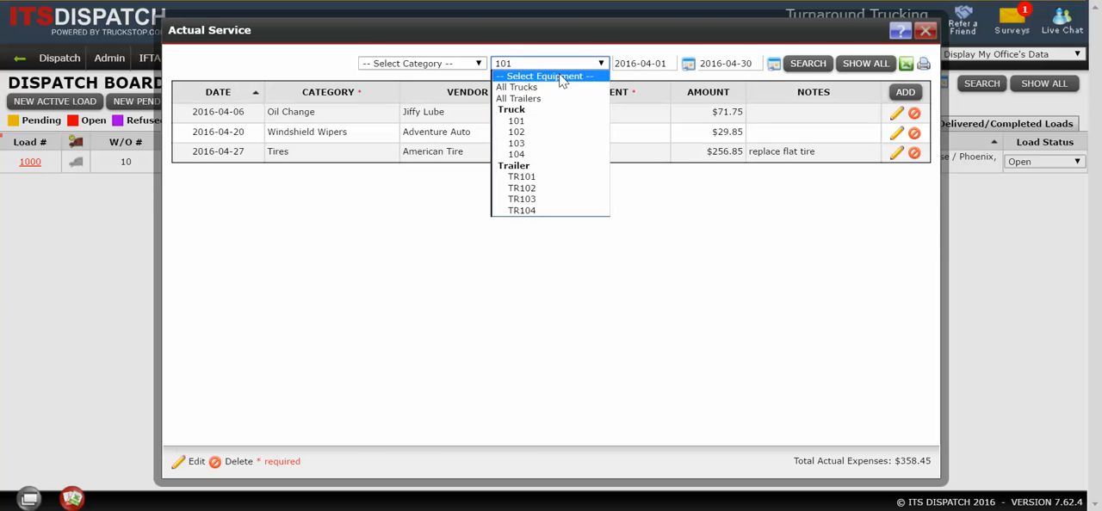
left_click(561, 77)
left_click(478, 64)
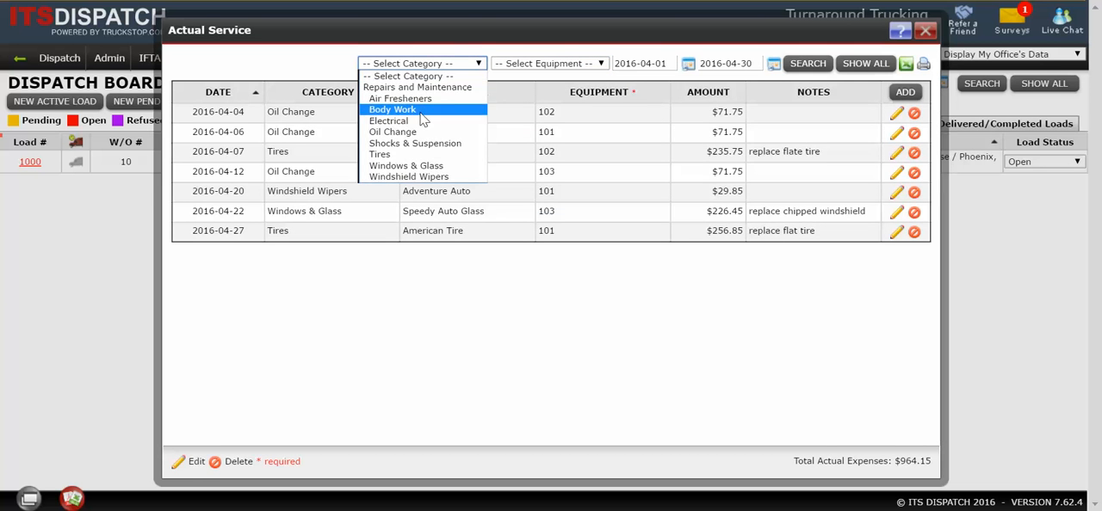
left_click(394, 132)
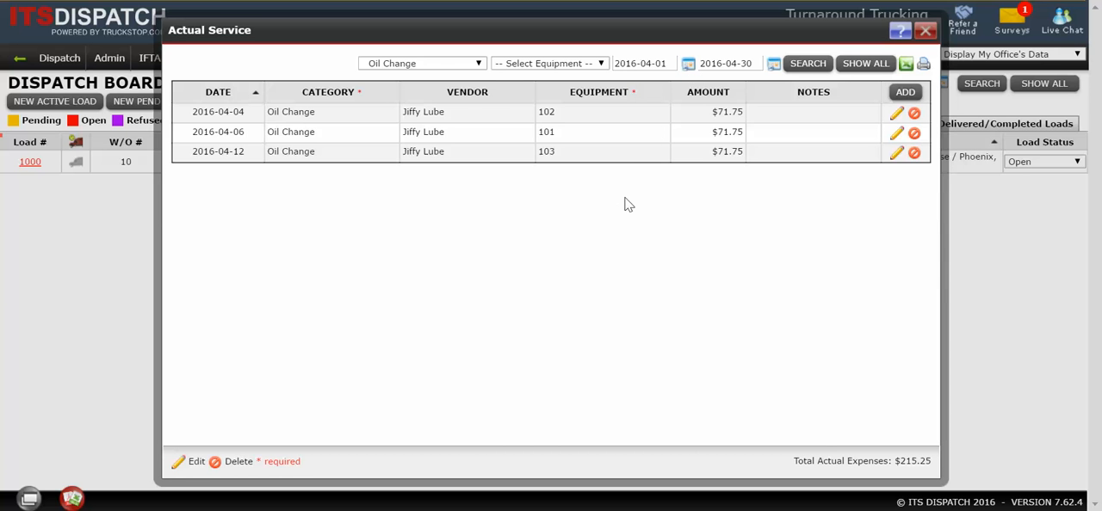
Show all thirteen service records again and export the list to Excel as Actual Expenses.xls.
left_click(865, 64)
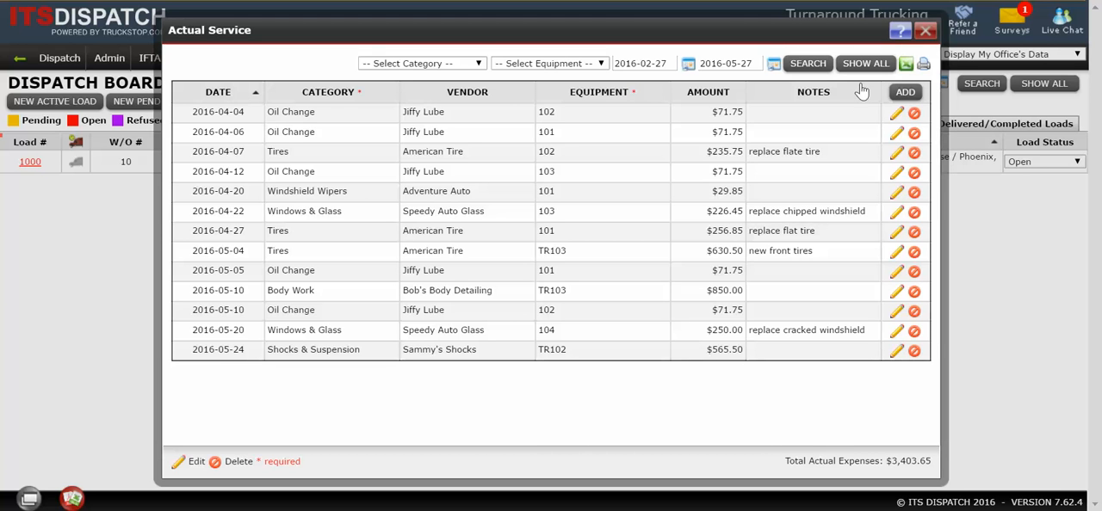
left_click(907, 66)
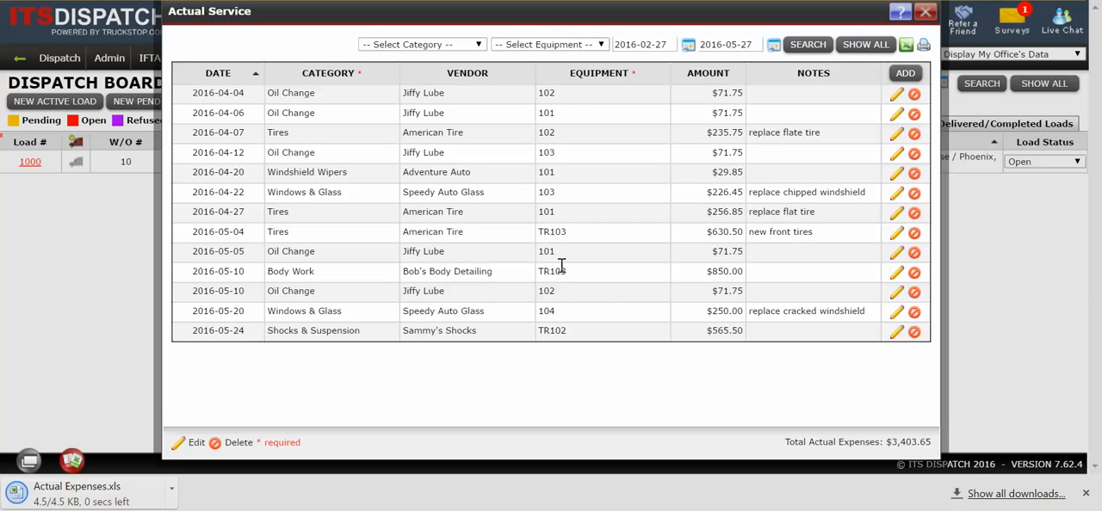
Open the downloaded Actual Expenses.xls in Excel, accepting the file-format warning.
left_click(104, 497)
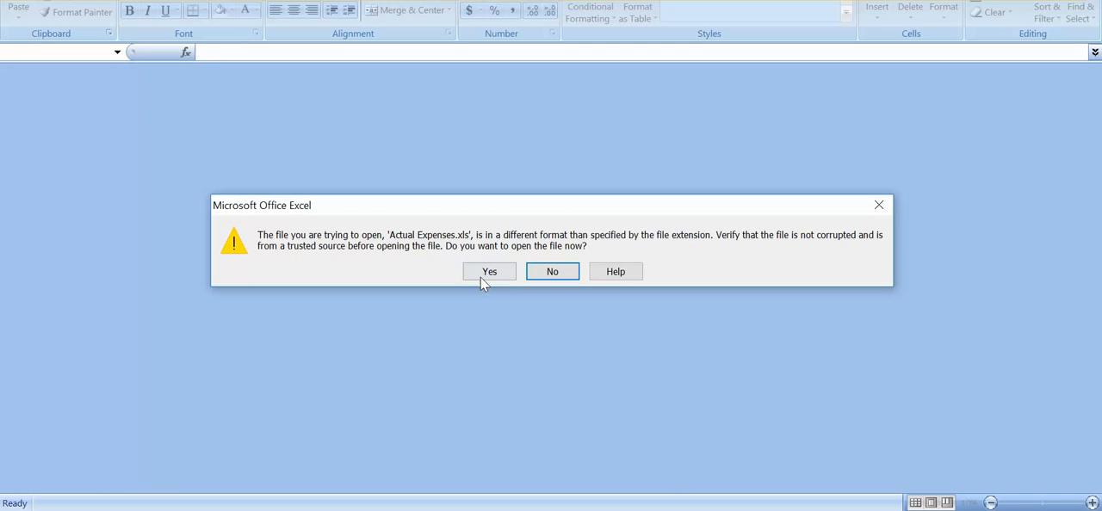
left_click(490, 271)
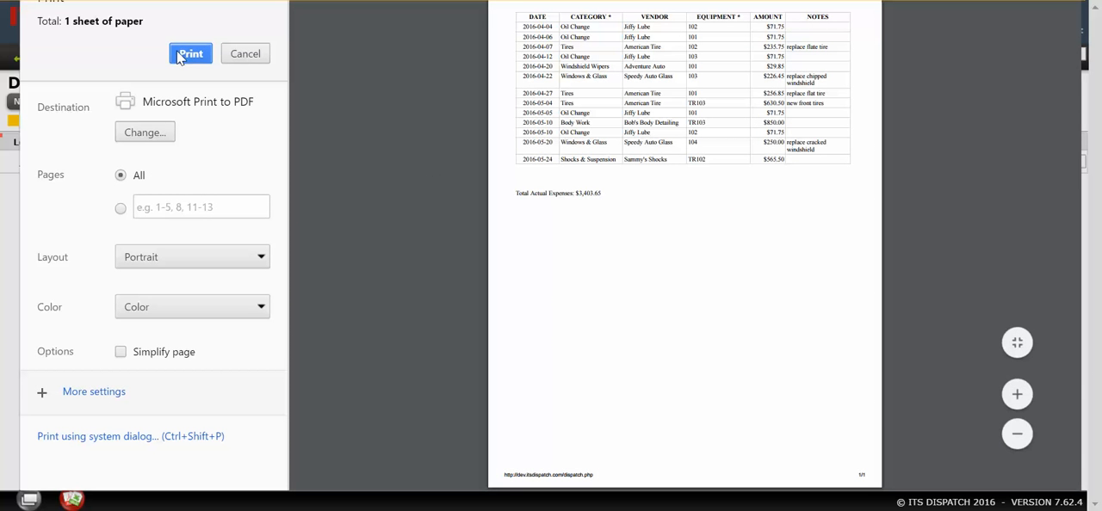
left_click(244, 53)
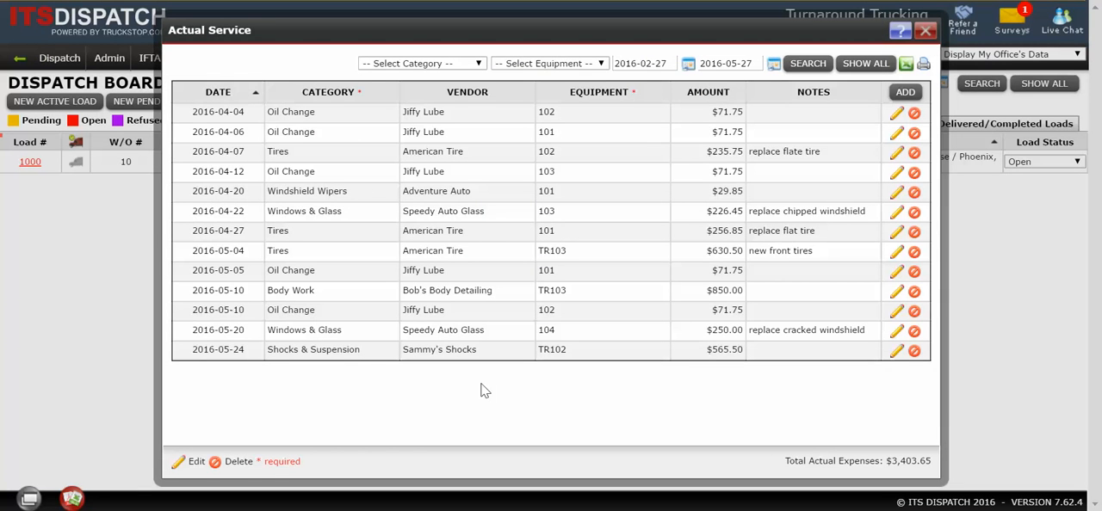